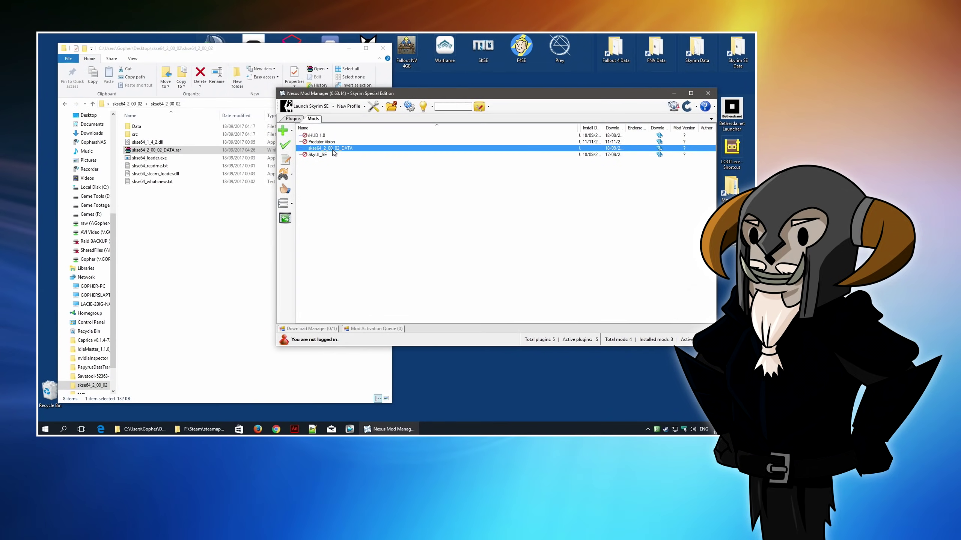
- Activate the skse64_2_00_02_DATA mod in Nexus Mod Manager
{"action": "left_click", "coordinate": [285, 146]}
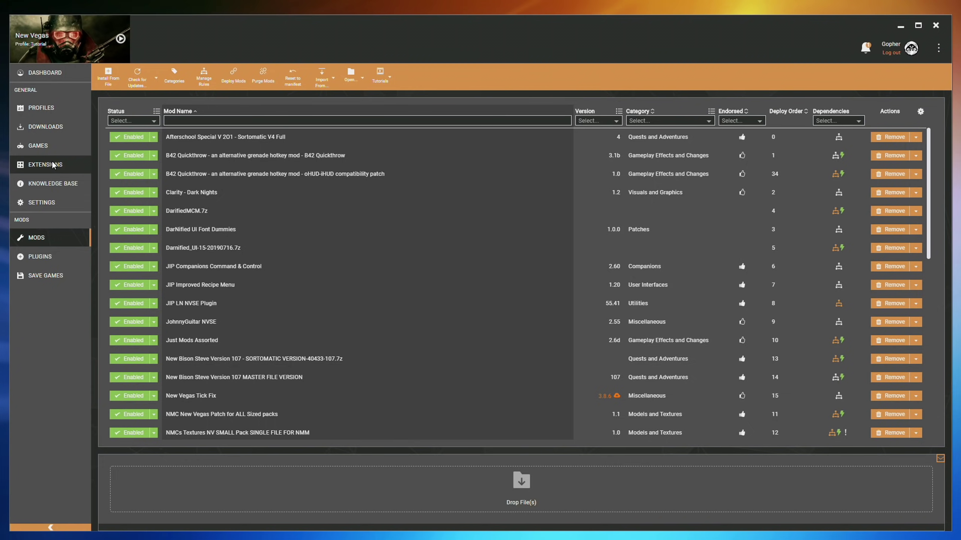
- Switch to Vortex and look through its installed extensions for the script extender support entries
{"action": "left_click", "coordinate": [35, 167]}
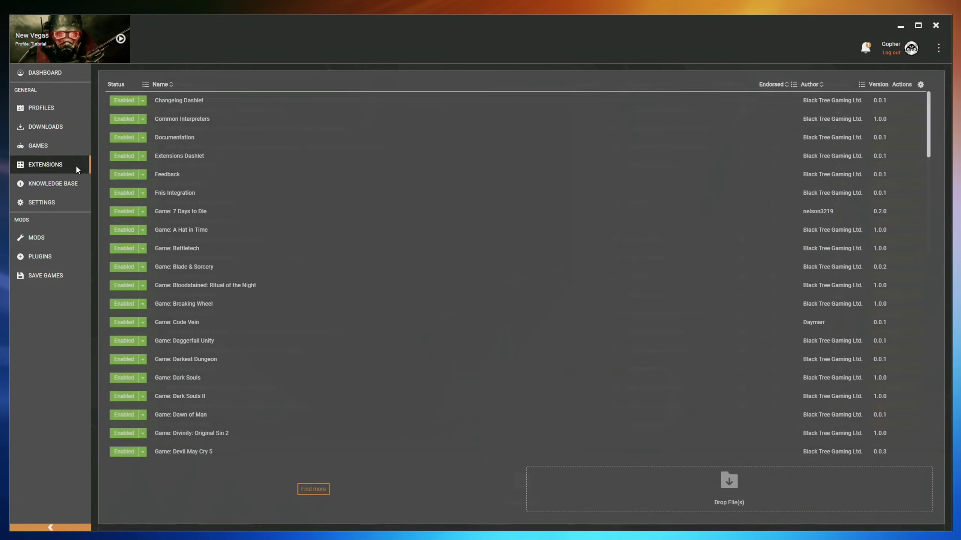
{"action": "left_click_drag", "start_coordinate": [927, 125], "coordinate": [926, 456]}
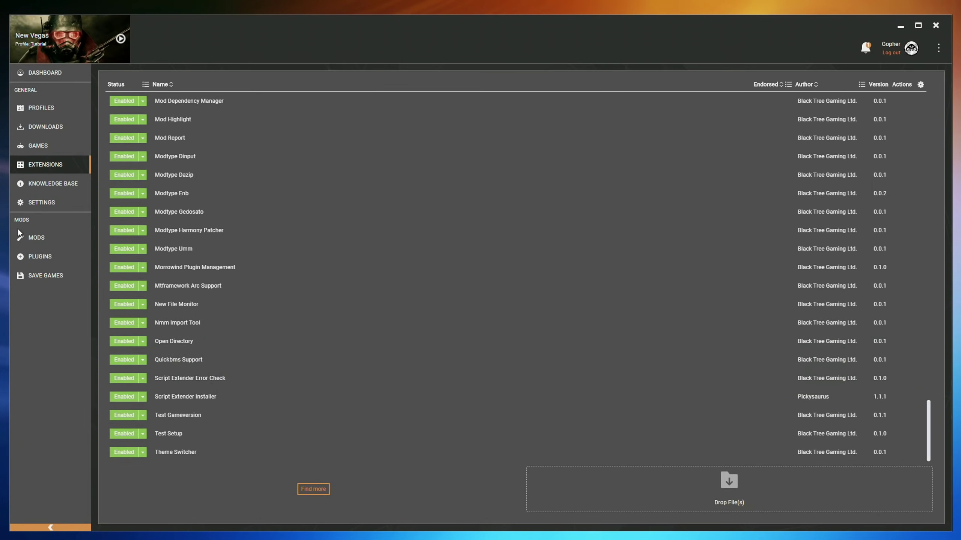
- Download New Vegas Script Extender (NVSE) from the missing-extender notification in the mod list and enable the installed mod
{"action": "left_click", "coordinate": [53, 237]}
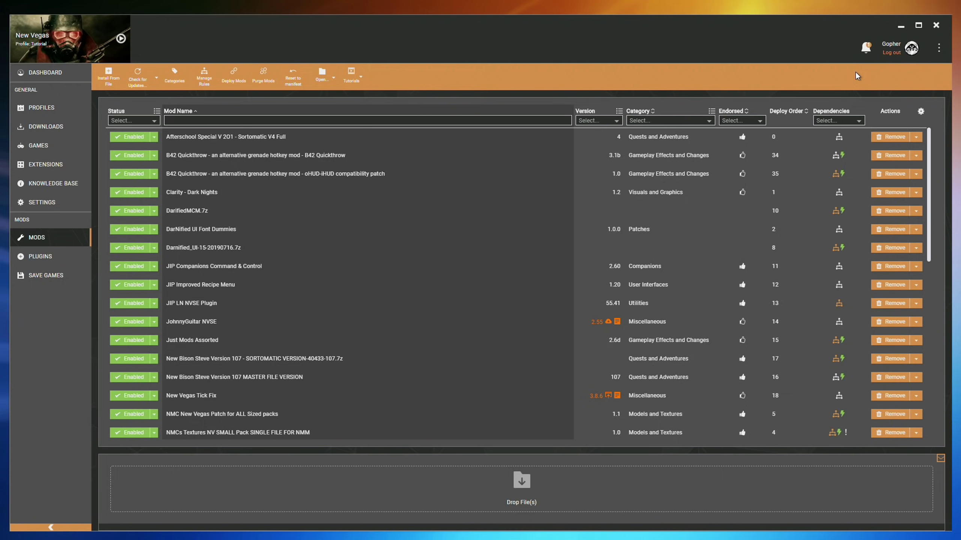
{"action": "left_click", "coordinate": [866, 49]}
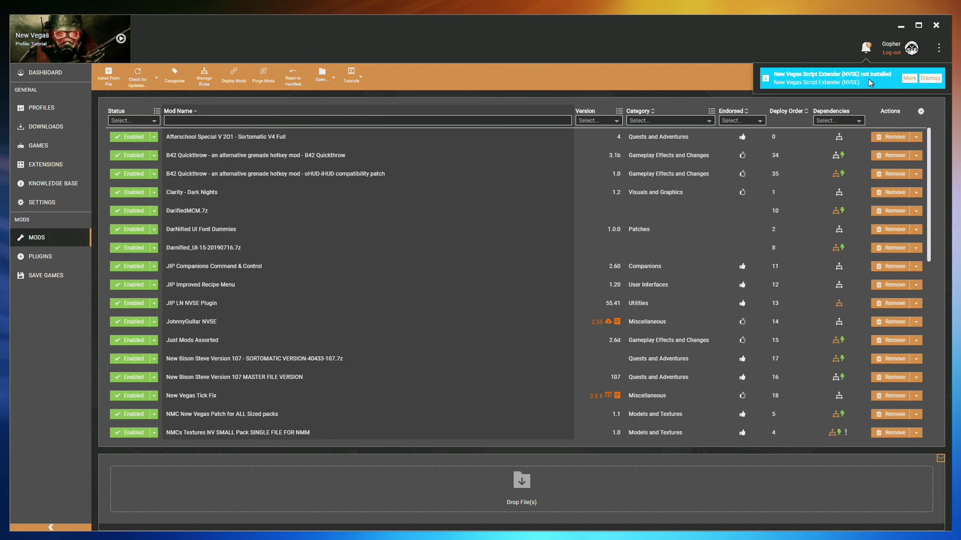
{"action": "left_click", "coordinate": [911, 79]}
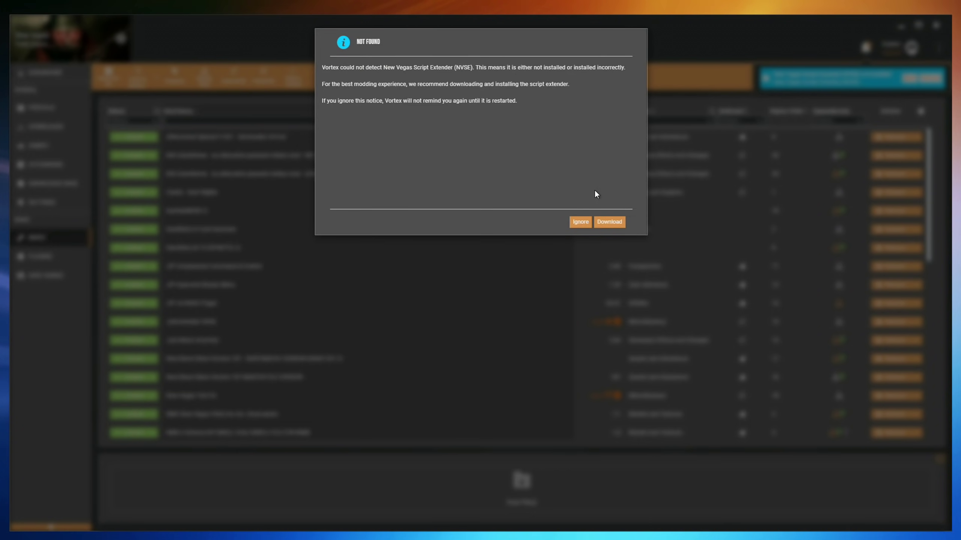
{"action": "left_click", "coordinate": [603, 222]}
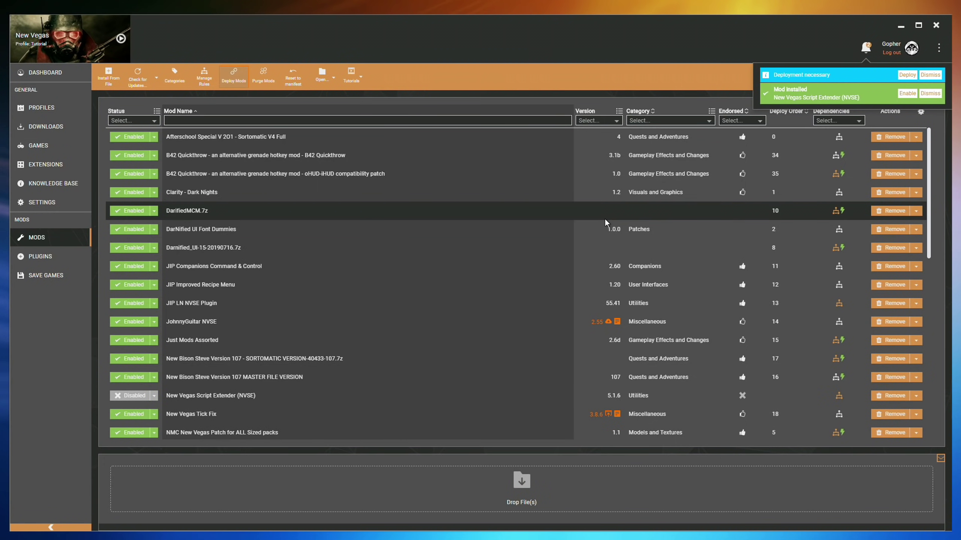
{"action": "left_click", "coordinate": [907, 95]}
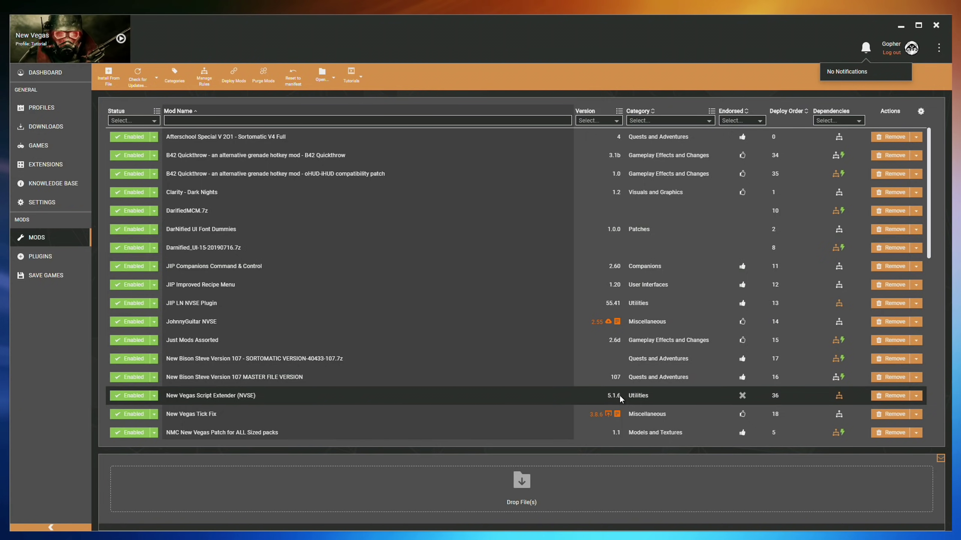
- Review the details of the New Vegas Script Extender (NVSE) mod
{"action": "left_click", "coordinate": [510, 400]}
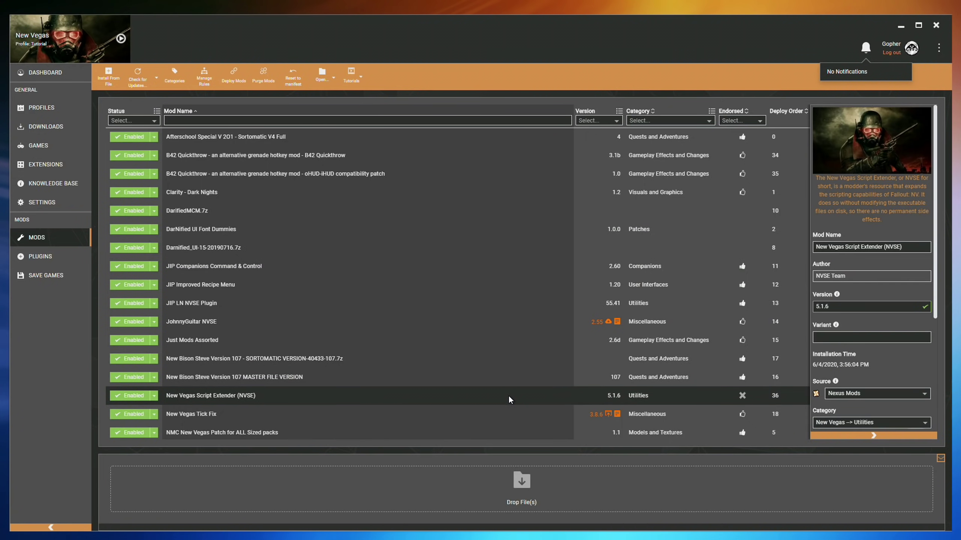
{"action": "scroll", "coordinate": [915, 375], "scroll_direction": "down", "scroll_amount": 5}
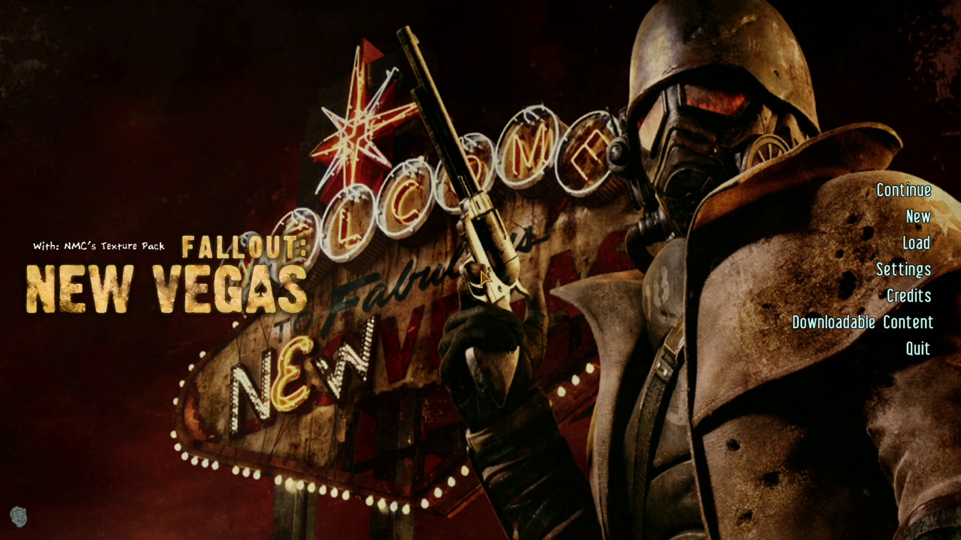
- Run GetNVSEVersion in the Fallout: New Vegas console to check the script extender version
{"action": "type", "text": "GetNVS"}
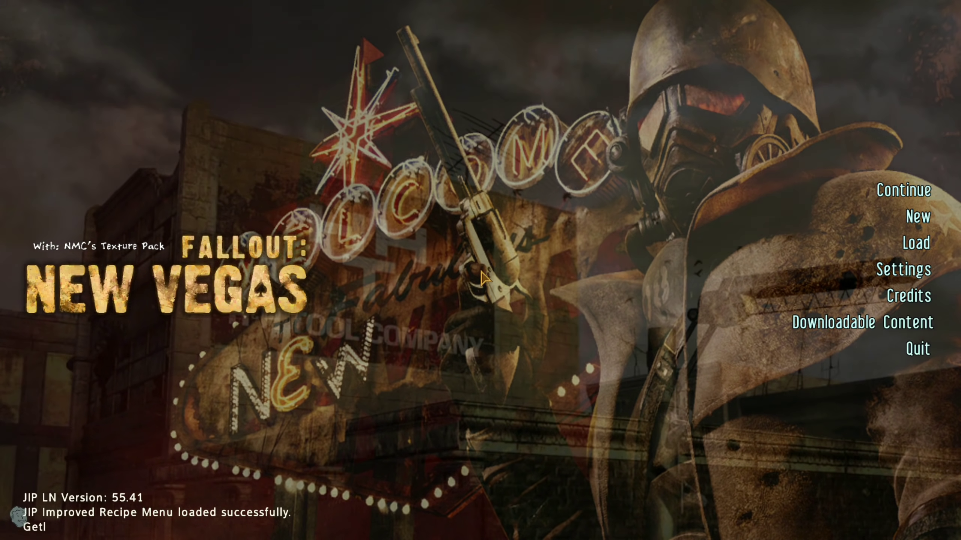
{"action": "type", "text": "EVersion"}
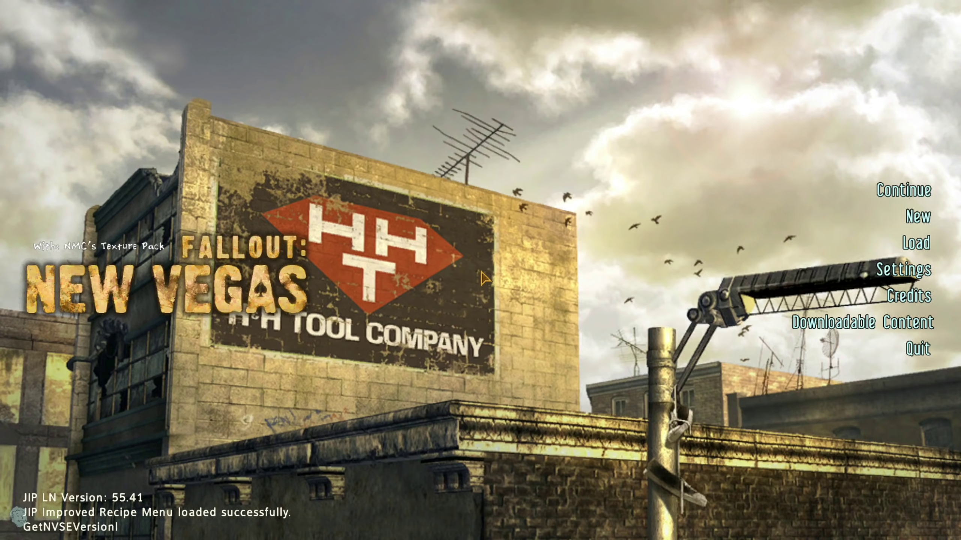
{"action": "key", "text": "Return"}
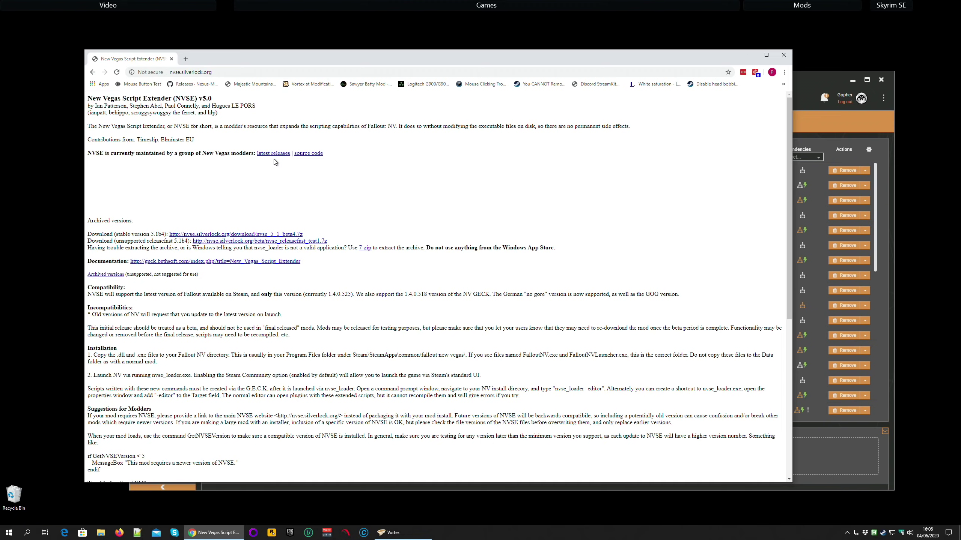
- Minimize the browser, add the downloaded NVSE archive from the desktop to Vortex, and install and enable New Vegas Script Extender (NVSE)
{"action": "left_click", "coordinate": [747, 56]}
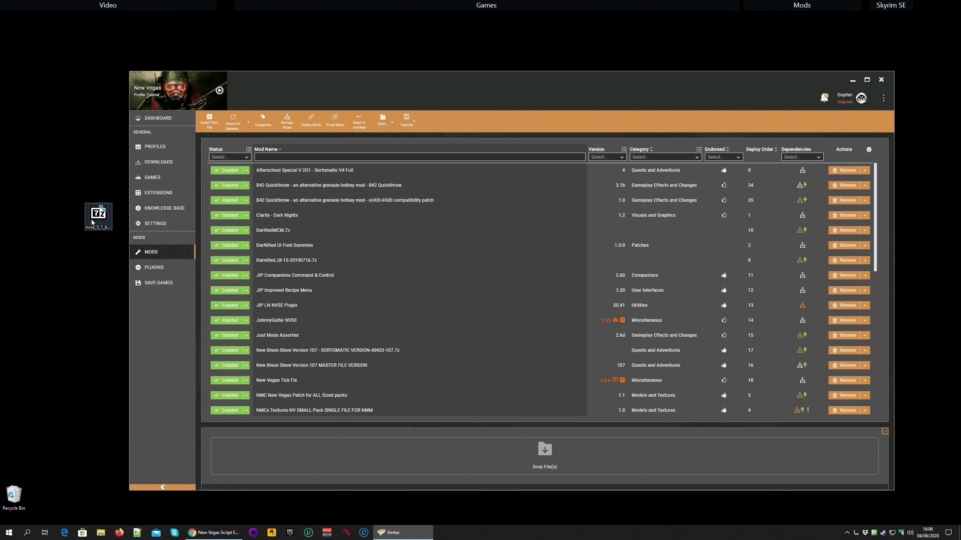
{"action": "left_click_drag", "start_coordinate": [99, 214], "coordinate": [588, 459]}
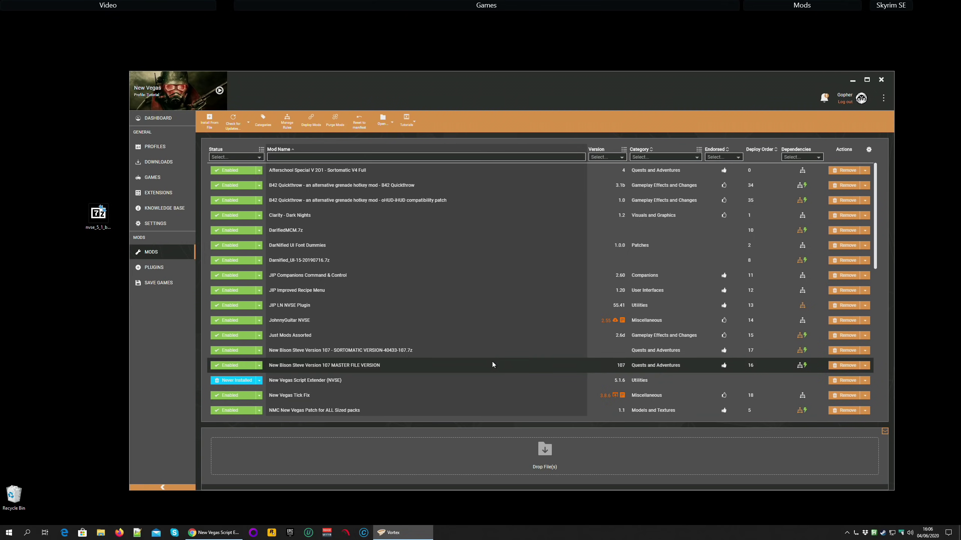
{"action": "left_click", "coordinate": [243, 380]}
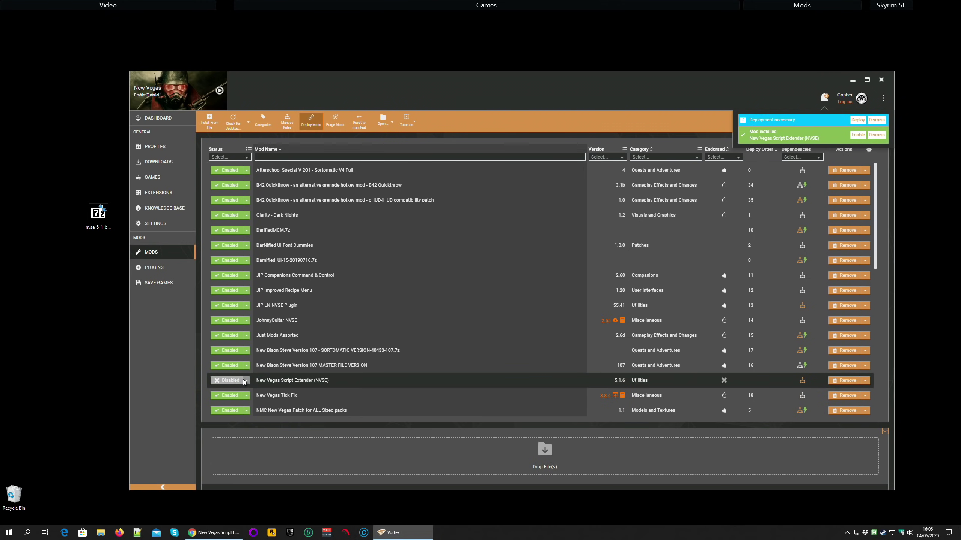
{"action": "left_click", "coordinate": [857, 136]}
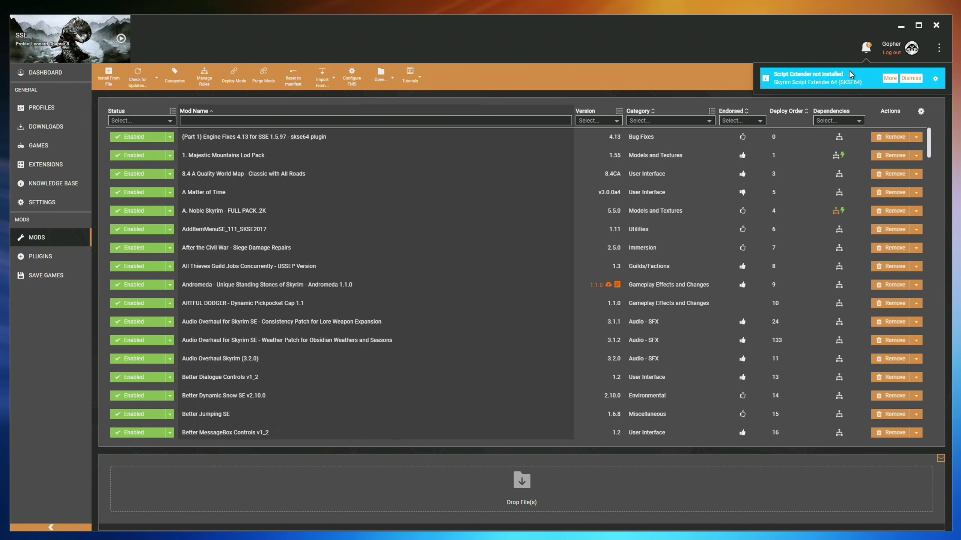
- Try to install SKSE64 for Skyrim SE by downloading the classic build 1.7.3 archive from the SKSE site inside Vortex
{"action": "left_click", "coordinate": [889, 79]}
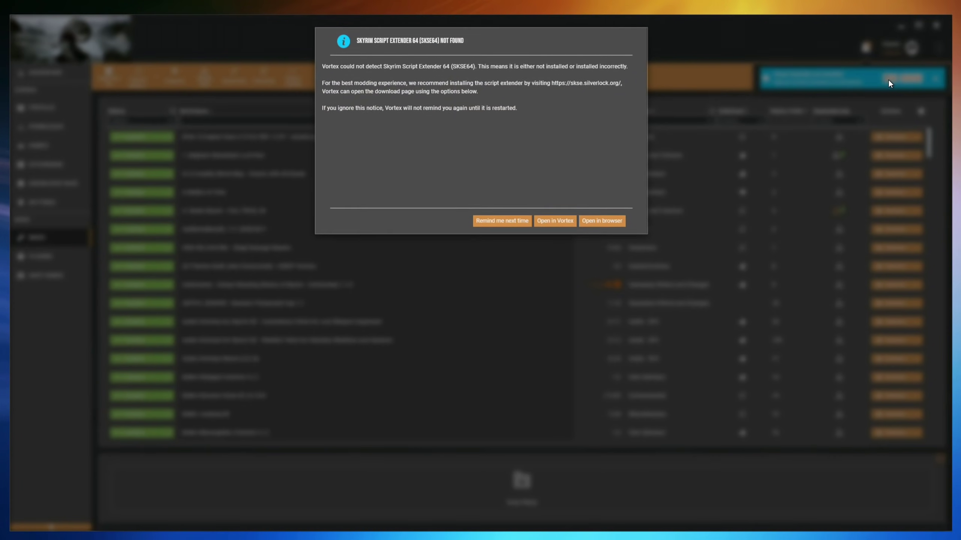
{"action": "left_click", "coordinate": [556, 222]}
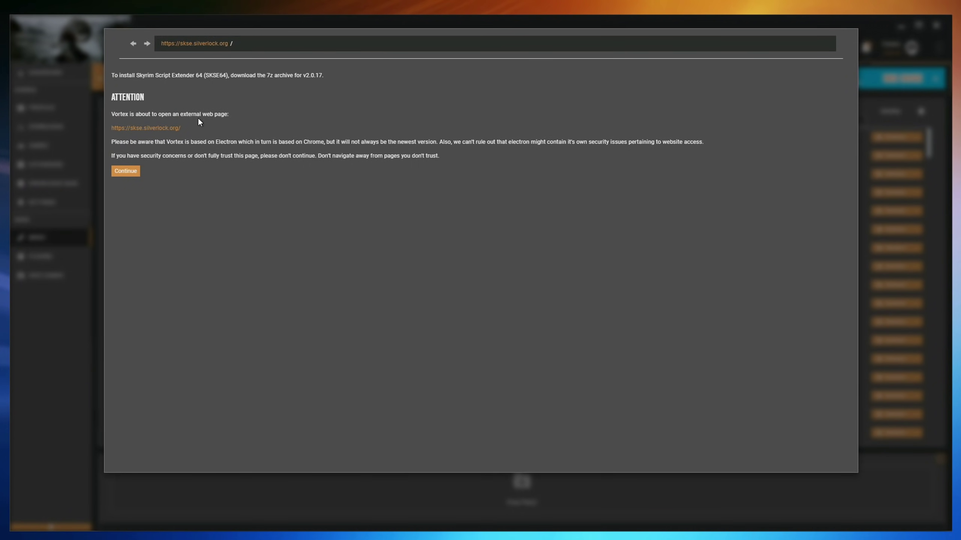
{"action": "left_click", "coordinate": [130, 172]}
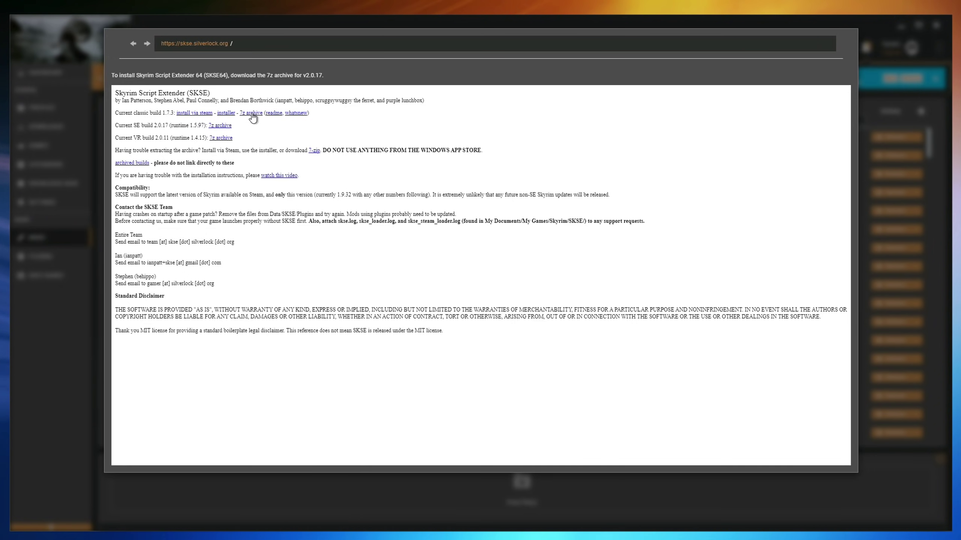
{"action": "left_click", "coordinate": [251, 113]}
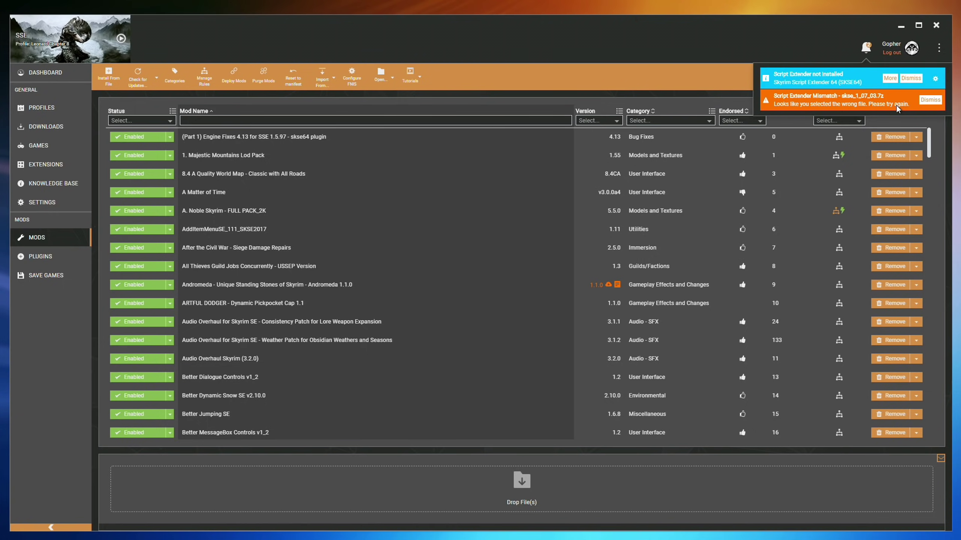
{"action": "left_click", "coordinate": [930, 99]}
- Download the SE build 2.0.17 archive from the SKSE site inside Vortex and enable the installed Skyrim Script Extender 64 (SKSE64)
{"action": "left_click", "coordinate": [887, 79]}
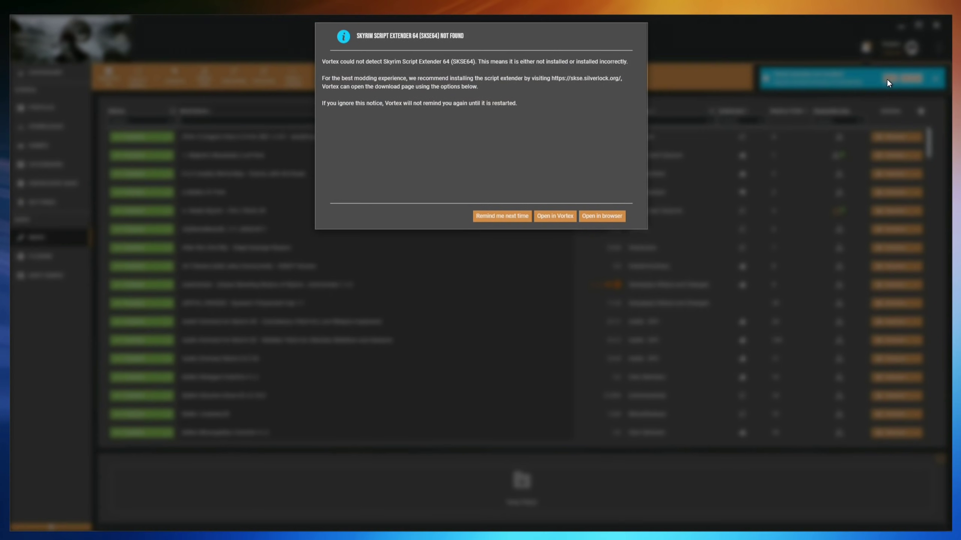
{"action": "left_click", "coordinate": [556, 222]}
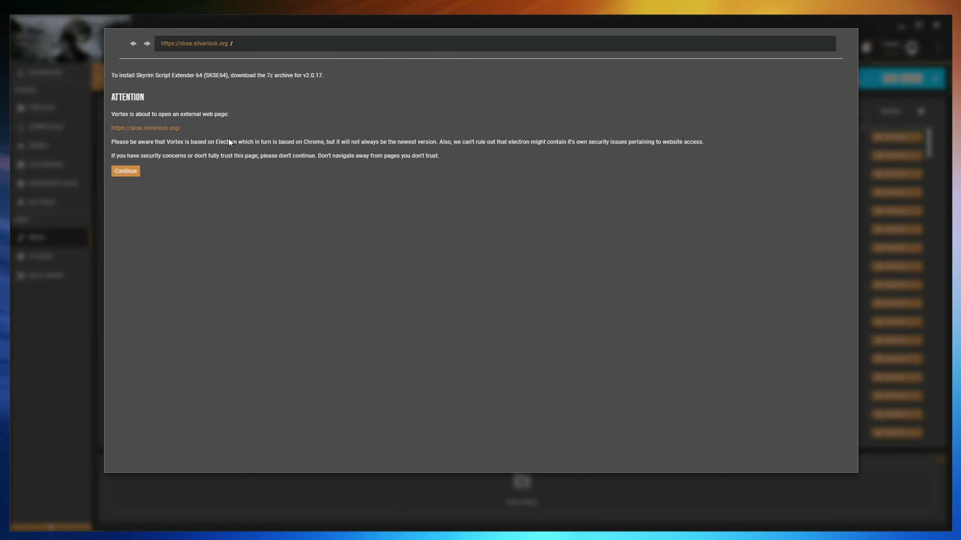
{"action": "left_click", "coordinate": [125, 171]}
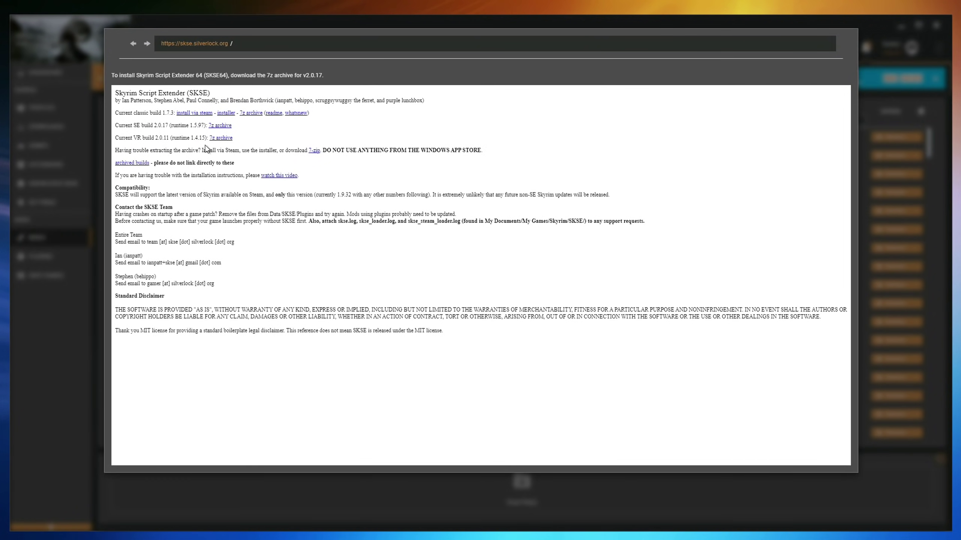
{"action": "left_click", "coordinate": [221, 125]}
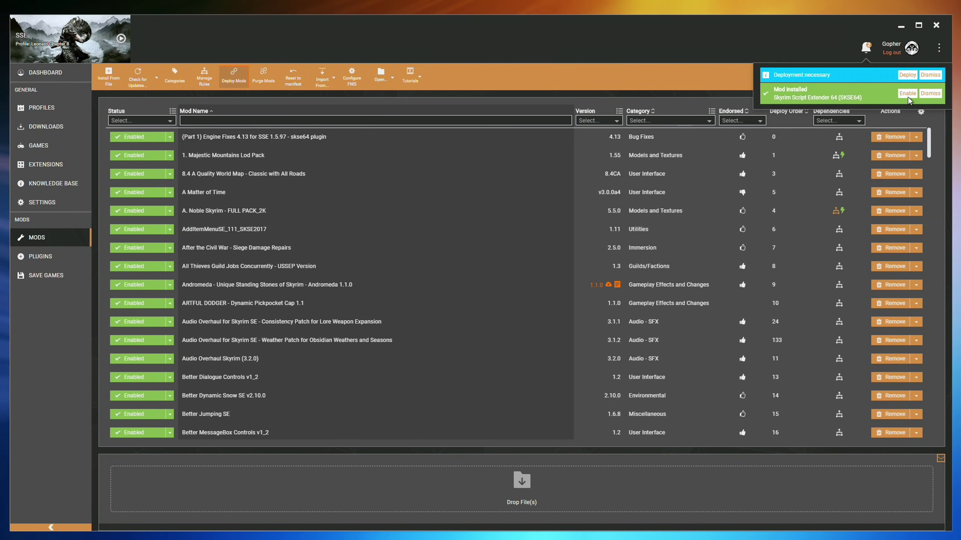
{"action": "left_click", "coordinate": [908, 96]}
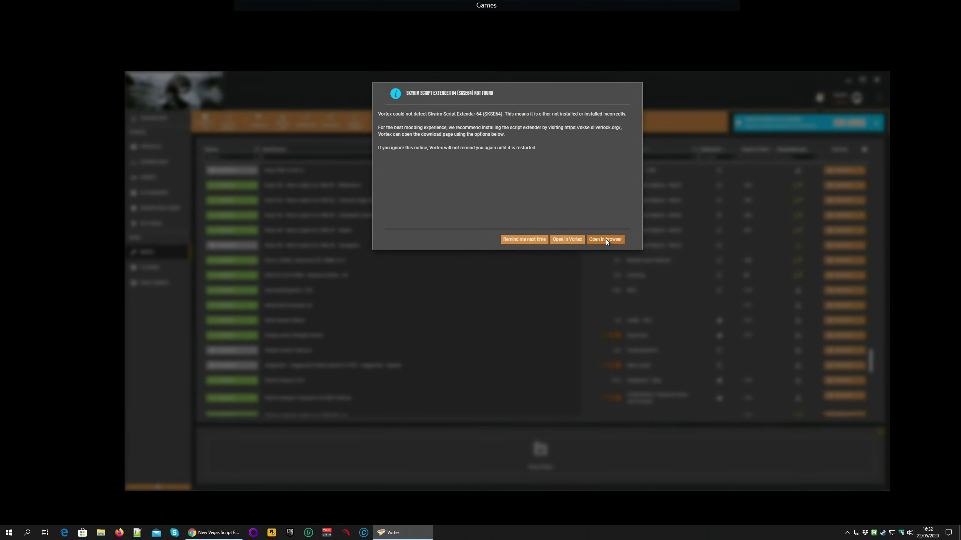
- Open the SKSE site in the web browser from the missing SKSE64 notice and download the SE build 2.0.17 7z archive
{"action": "left_click", "coordinate": [607, 238]}
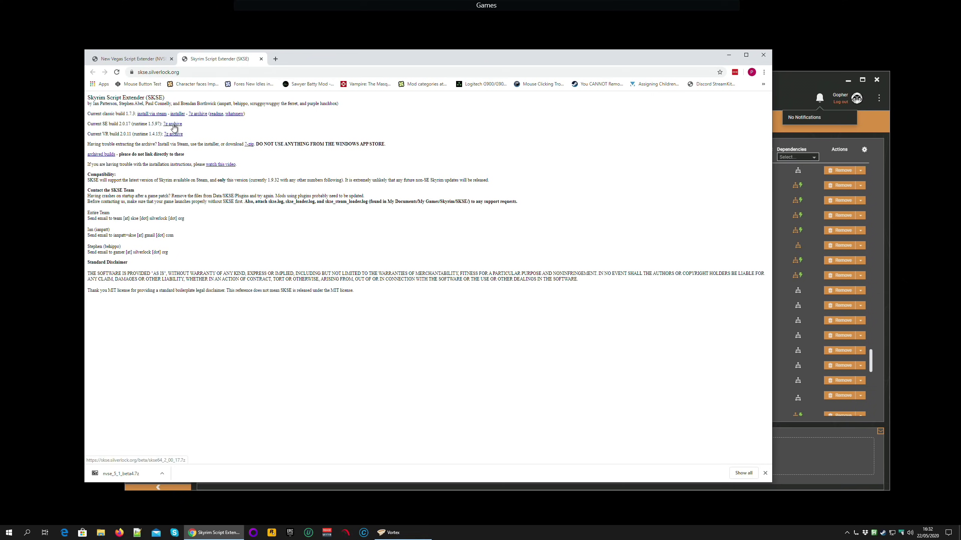
{"action": "left_click", "coordinate": [176, 125]}
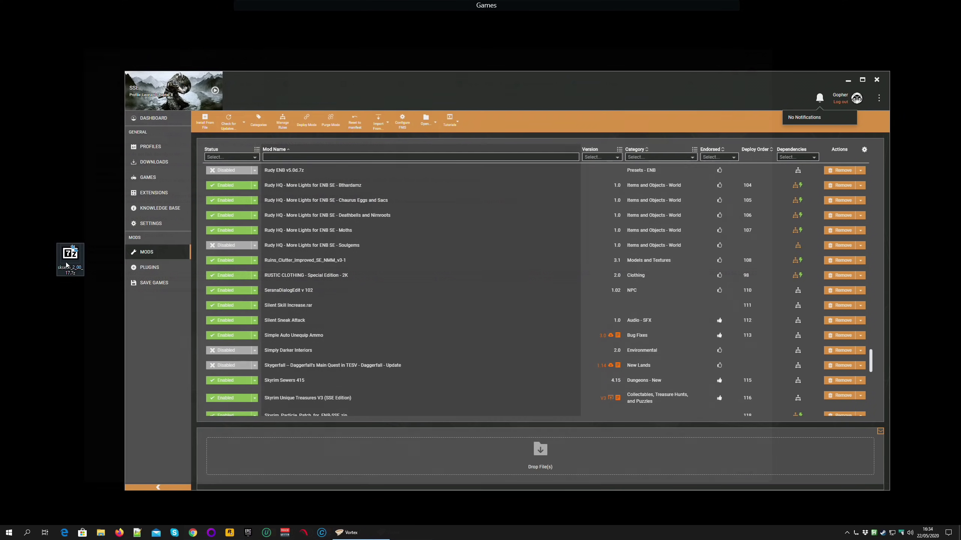
- Add skse64_2_00_17.7z from the desktop to Vortex, install its entry listed as "test", and enable the resulting SKSE64 mod
{"action": "left_click_drag", "start_coordinate": [70, 260], "coordinate": [573, 465]}
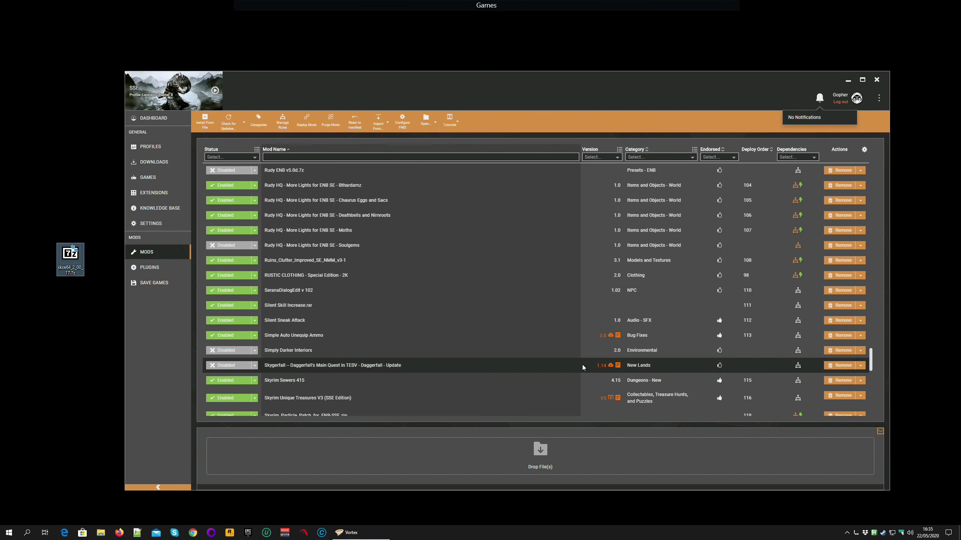
{"action": "scroll", "coordinate": [583, 365], "scroll_direction": "down", "scroll_amount": 3}
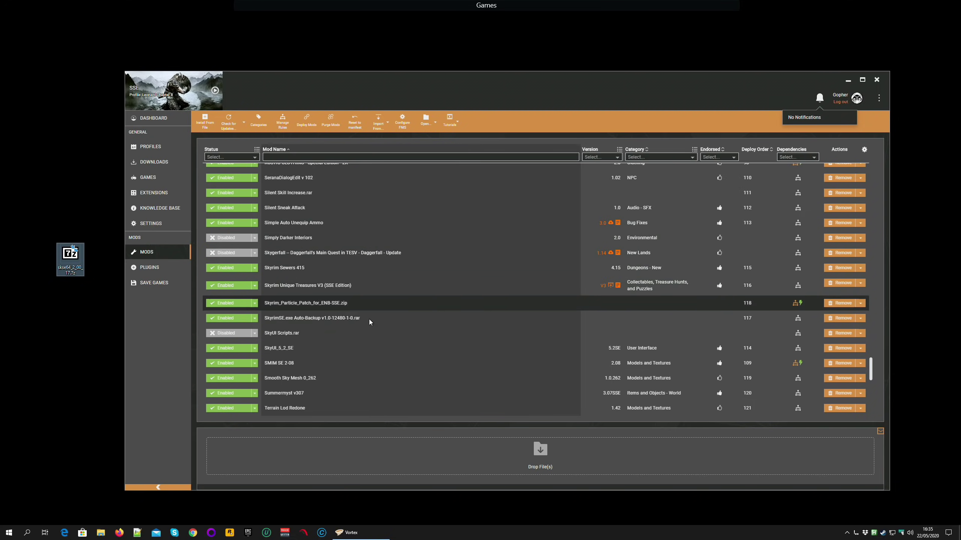
{"action": "scroll", "coordinate": [364, 283], "scroll_direction": "down", "scroll_amount": 3}
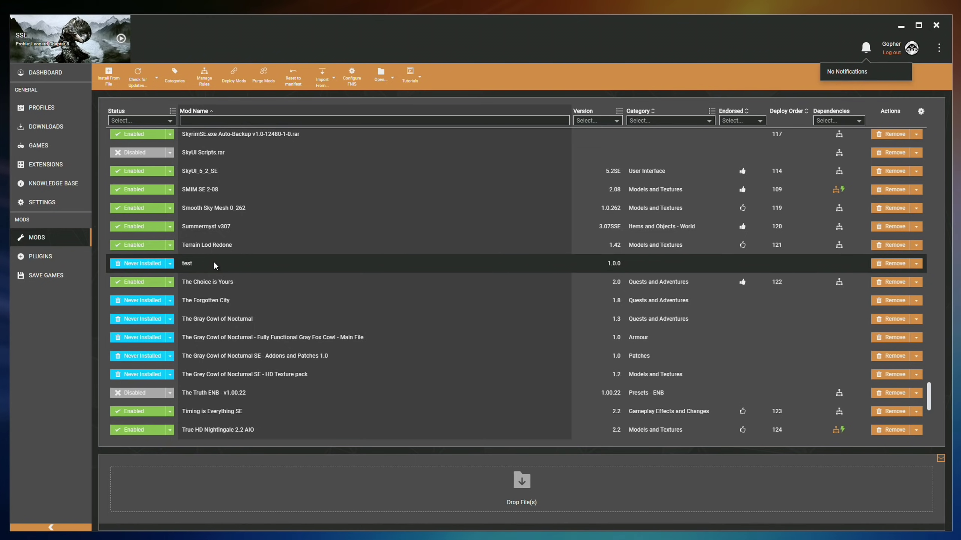
{"action": "left_click", "coordinate": [134, 265]}
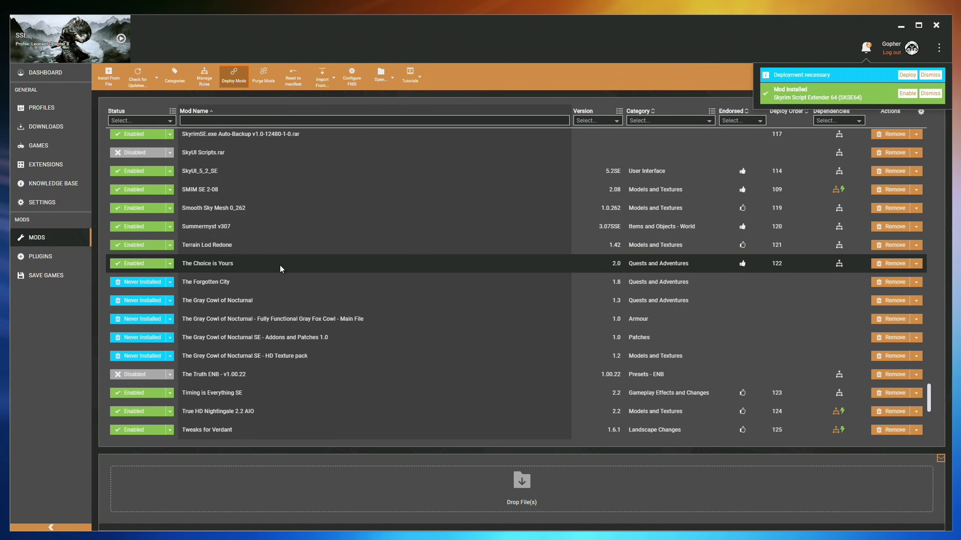
{"action": "left_click", "coordinate": [907, 93]}
- Find Skyrim Script Extender 64 (SKSE64) in the mod list and review its details
{"action": "scroll", "coordinate": [386, 272], "scroll_direction": "up", "scroll_amount": 5}
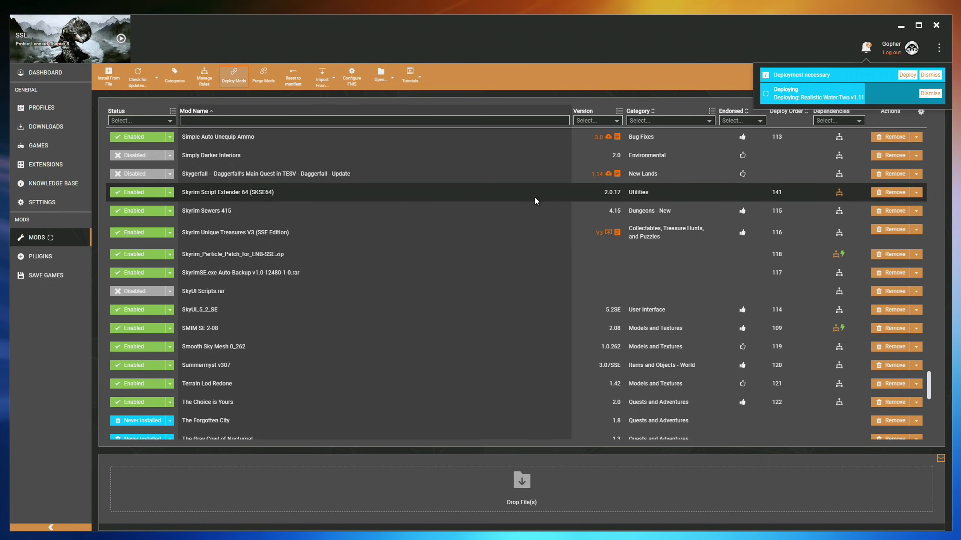
{"action": "left_click", "coordinate": [511, 195]}
{"action": "scroll", "coordinate": [894, 353], "scroll_direction": "down", "scroll_amount": 2}
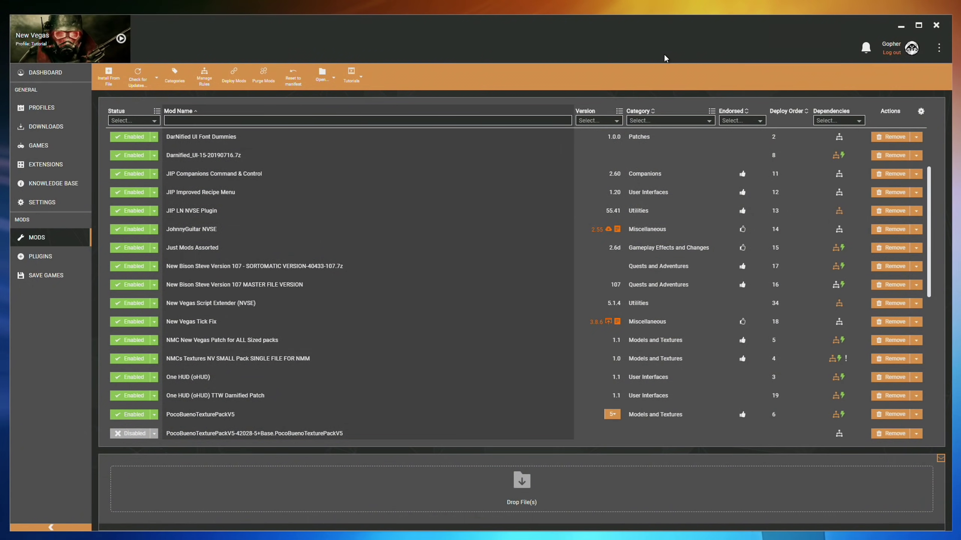
- Check the New Vegas mods for updates and download the New Vegas Script Extender (NVSE) 5.1.6 update
{"action": "left_click", "coordinate": [139, 81]}
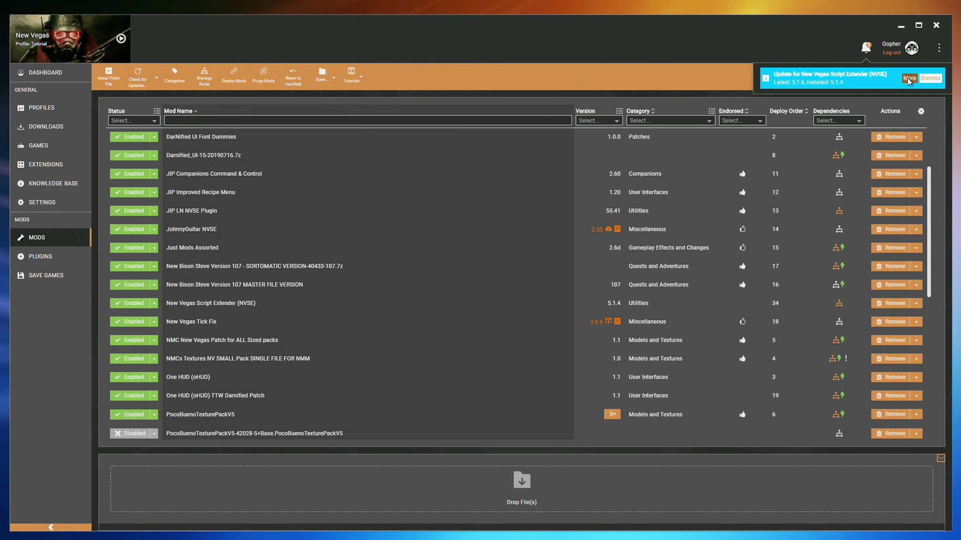
{"action": "left_click", "coordinate": [909, 78]}
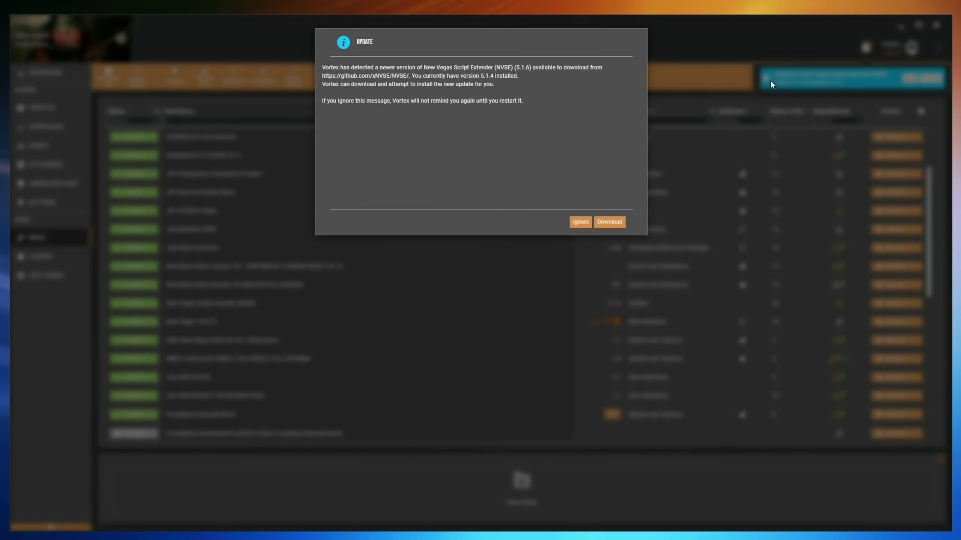
{"action": "left_click", "coordinate": [618, 223]}
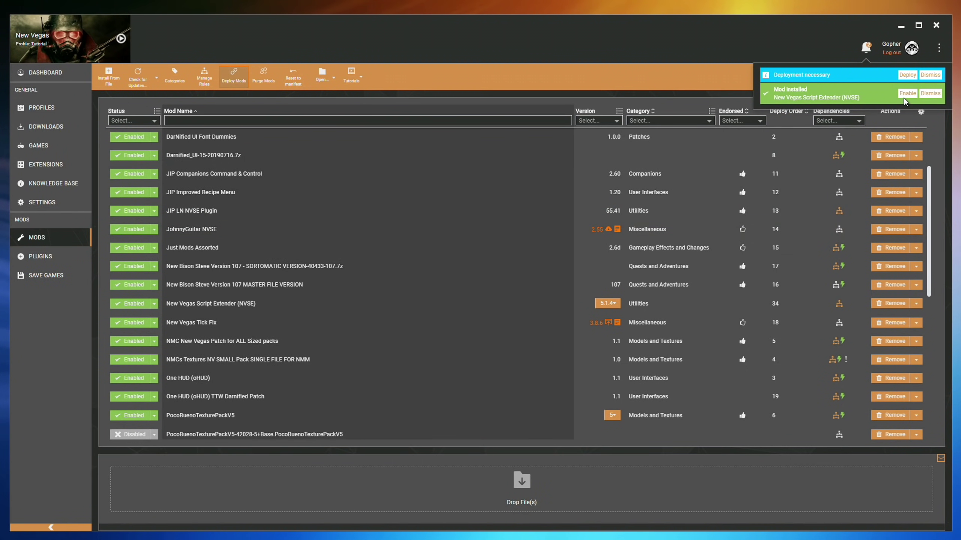
- Enable New Vegas Script Extender (NVSE) 5.1.6 in place of 5.1.4, which gets disabled, and review the mod's installed versions
{"action": "left_click", "coordinate": [906, 95]}
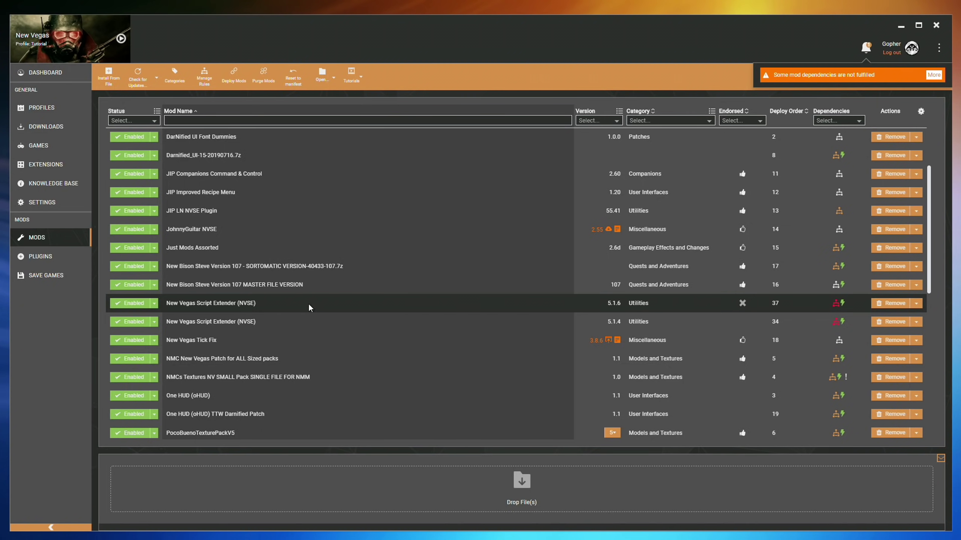
{"action": "left_click", "coordinate": [126, 324]}
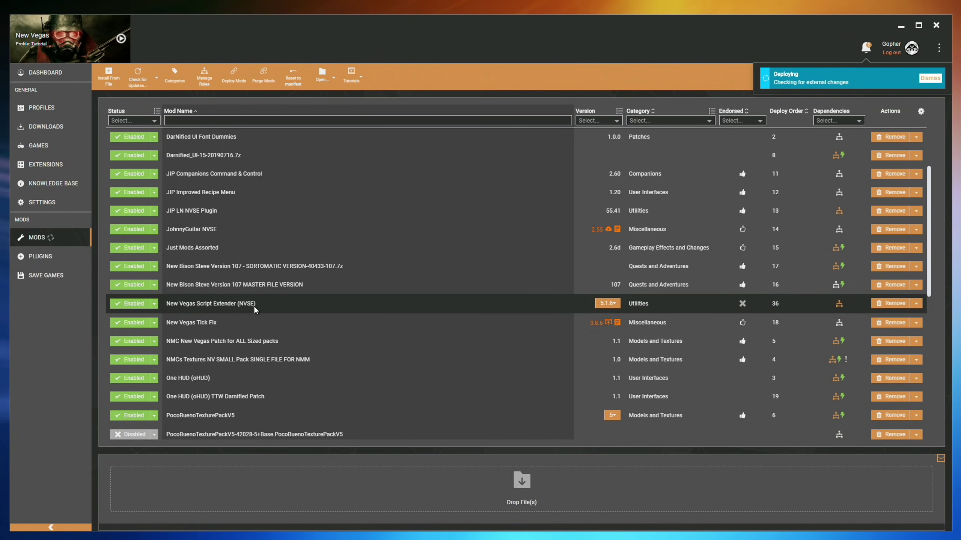
{"action": "left_click", "coordinate": [614, 305]}
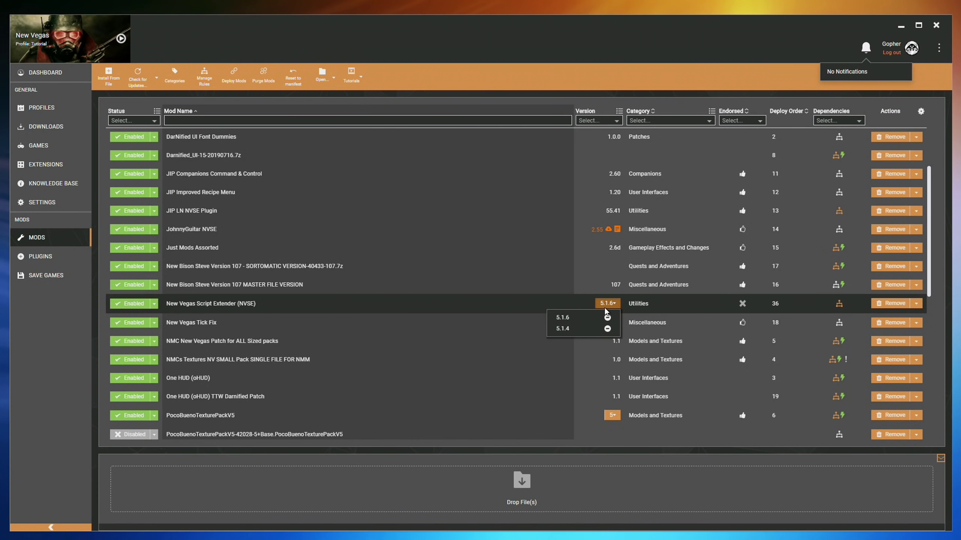
{"action": "left_click", "coordinate": [614, 304]}
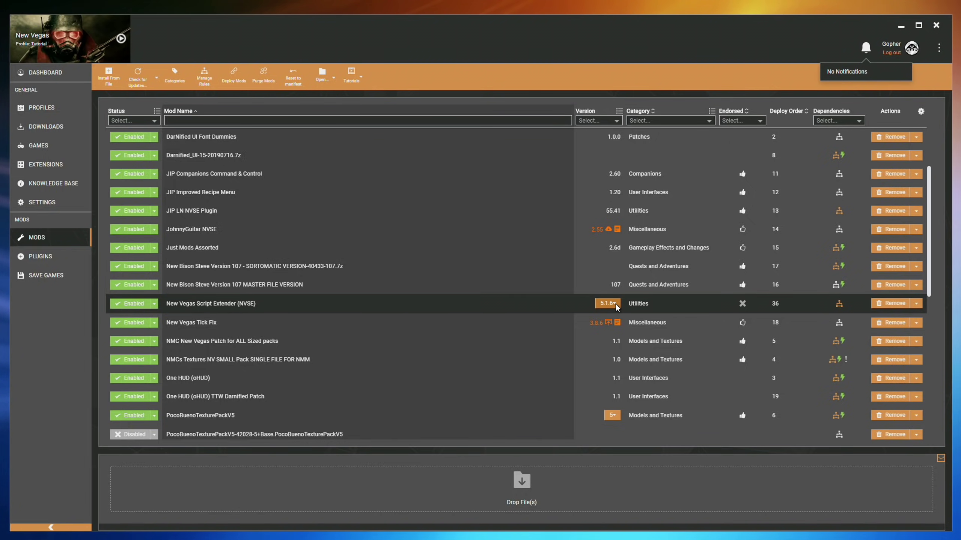